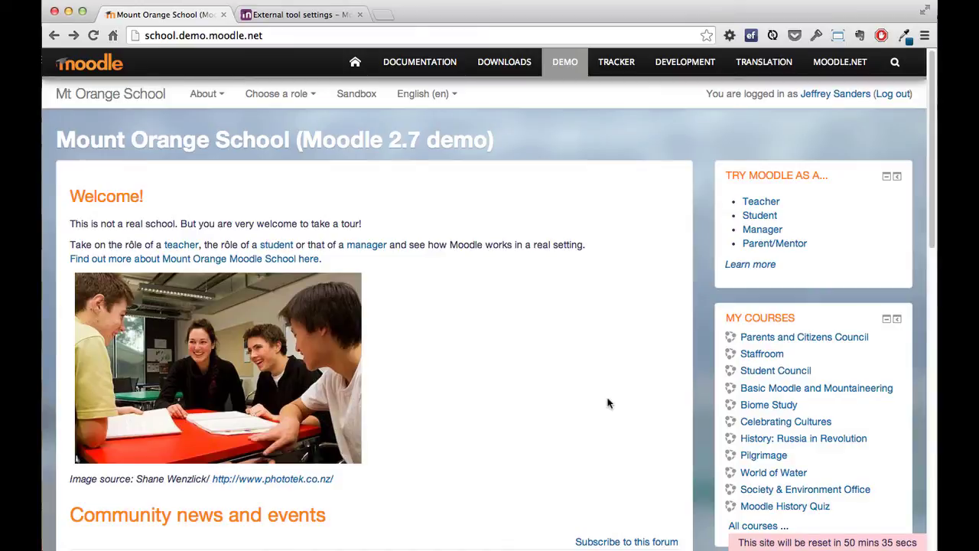
- Open the World of Water course and turn editing on
{"action": "left_click", "coordinate": [776, 474]}
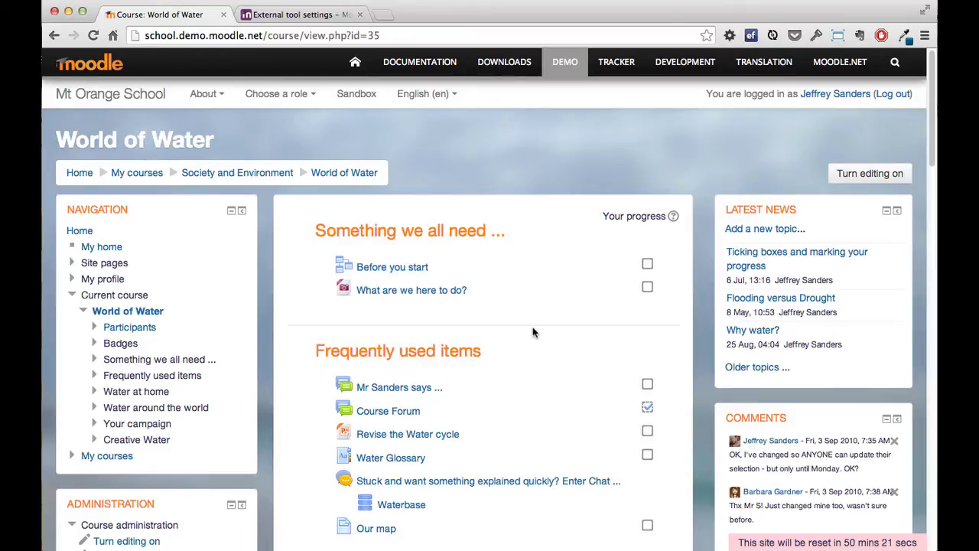
{"action": "left_click", "coordinate": [864, 175]}
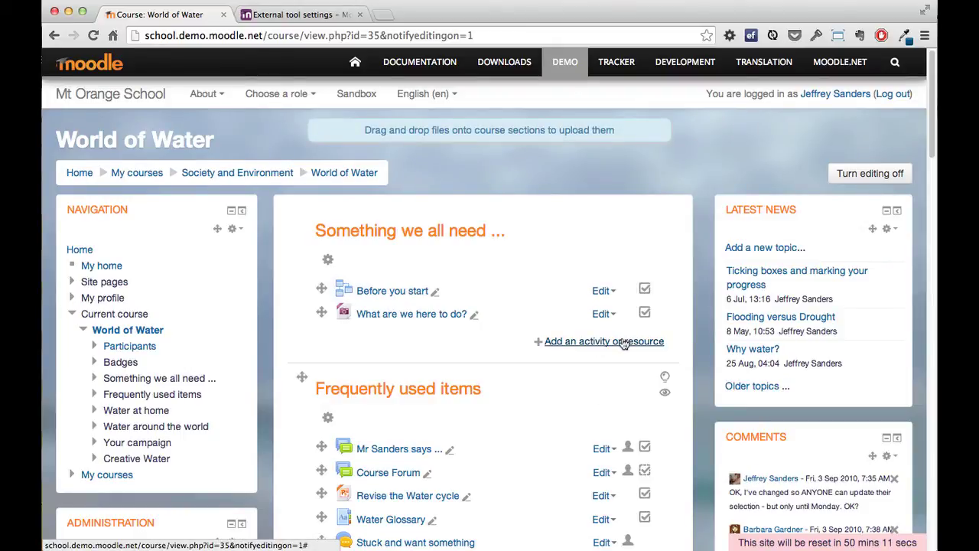
- Add a new External Tool activity to the World of Water course
{"action": "left_click", "coordinate": [624, 341]}
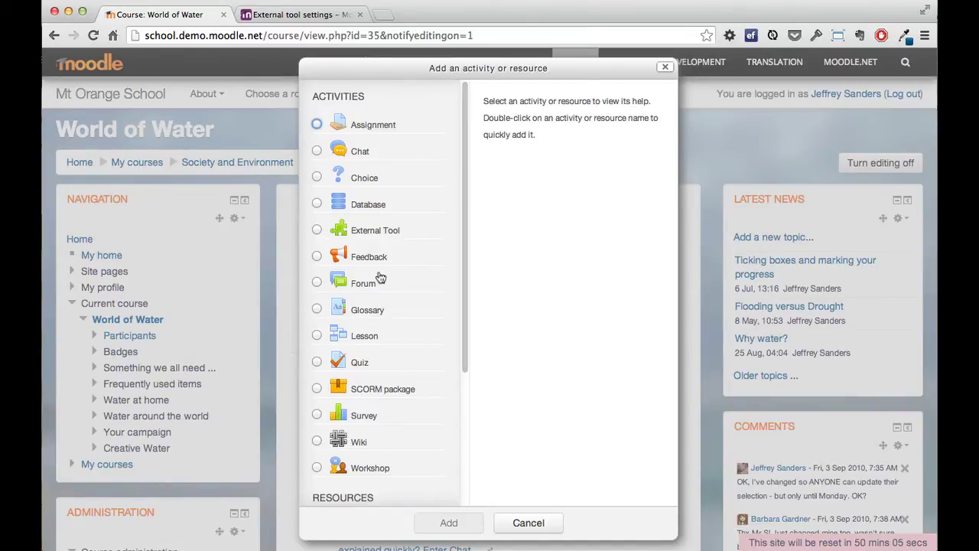
{"action": "left_click", "coordinate": [372, 234]}
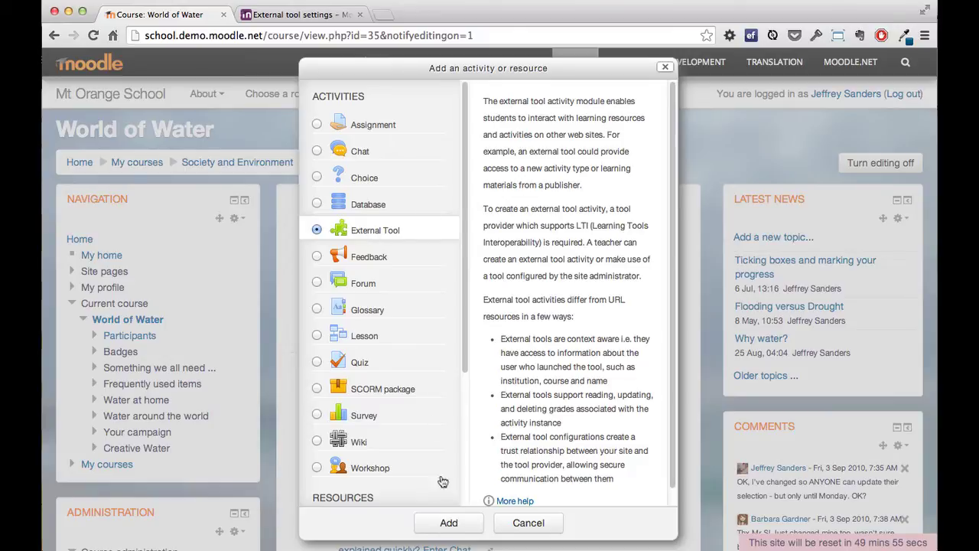
{"action": "left_click", "coordinate": [449, 523]}
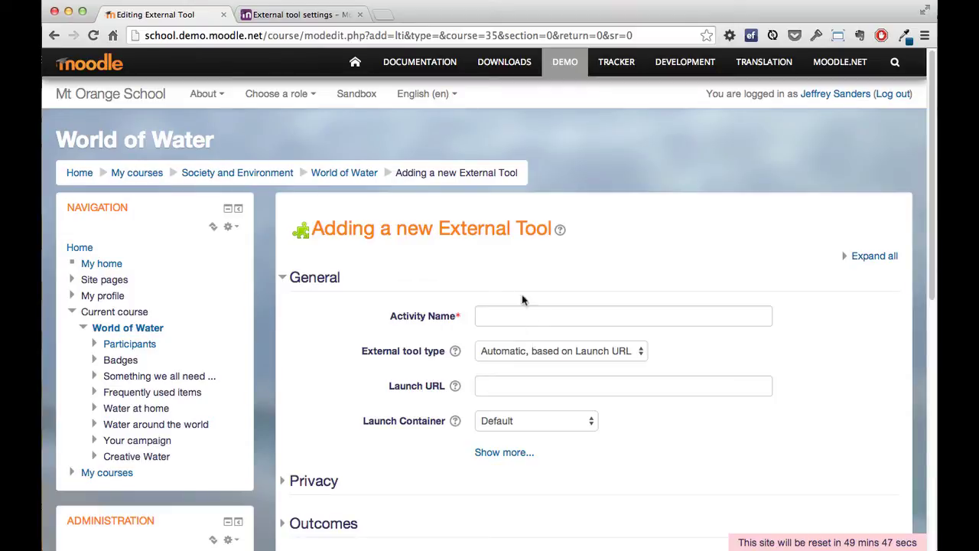
{"action": "left_click", "coordinate": [537, 313]}
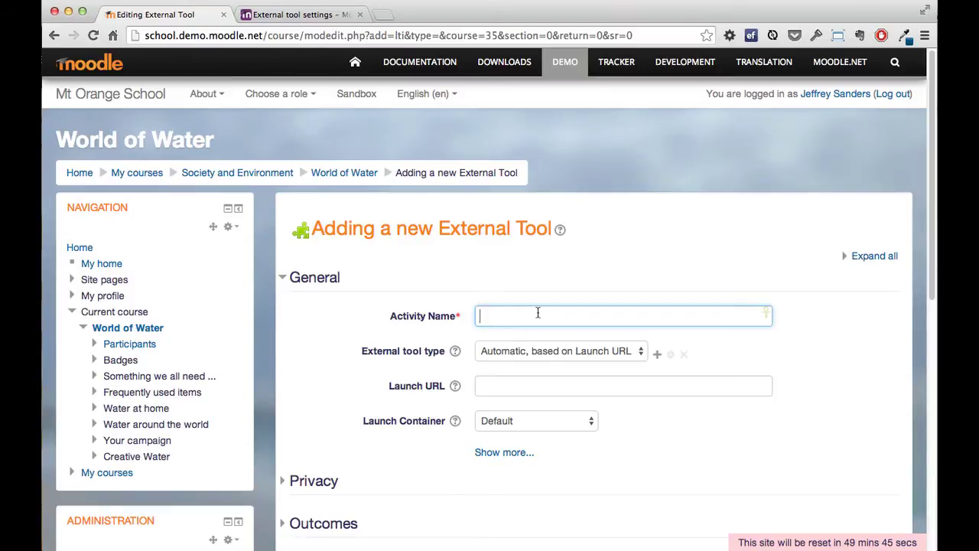
{"action": "type", "text": "Scribblar Room"}
{"action": "left_click", "coordinate": [603, 352]}
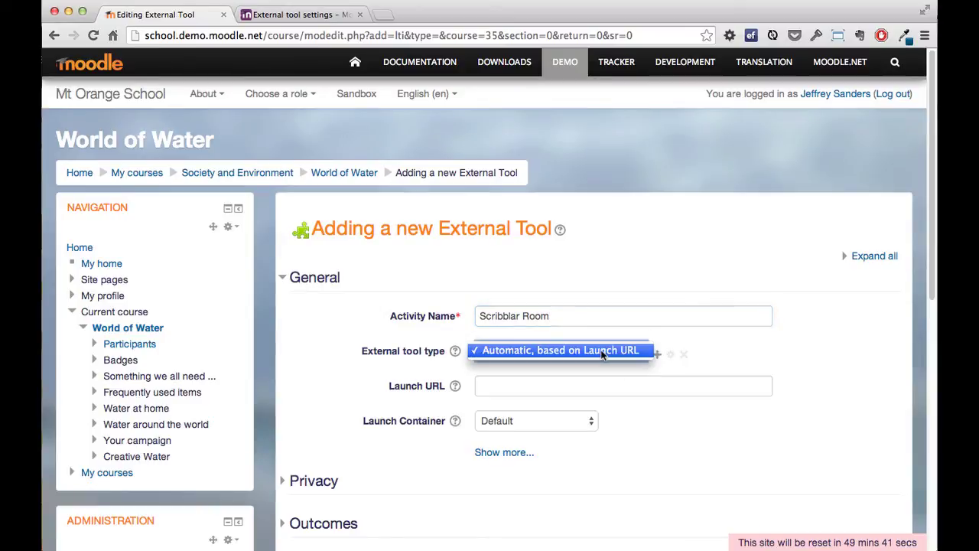
{"action": "left_click", "coordinate": [550, 390]}
{"action": "left_click", "coordinate": [553, 385]}
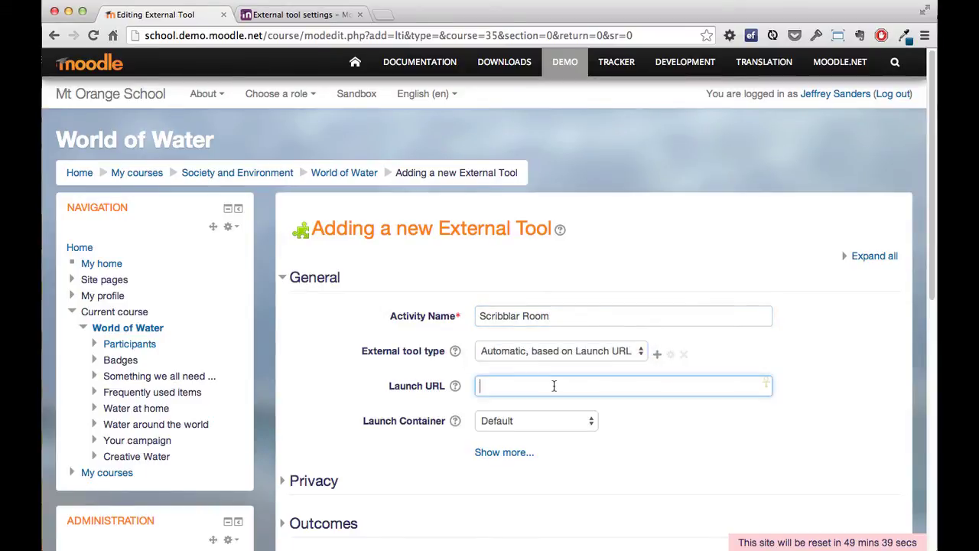
{"action": "key", "text": "super+shift+v"}
{"action": "key", "text": "Down"}
{"action": "key", "text": "Return"}
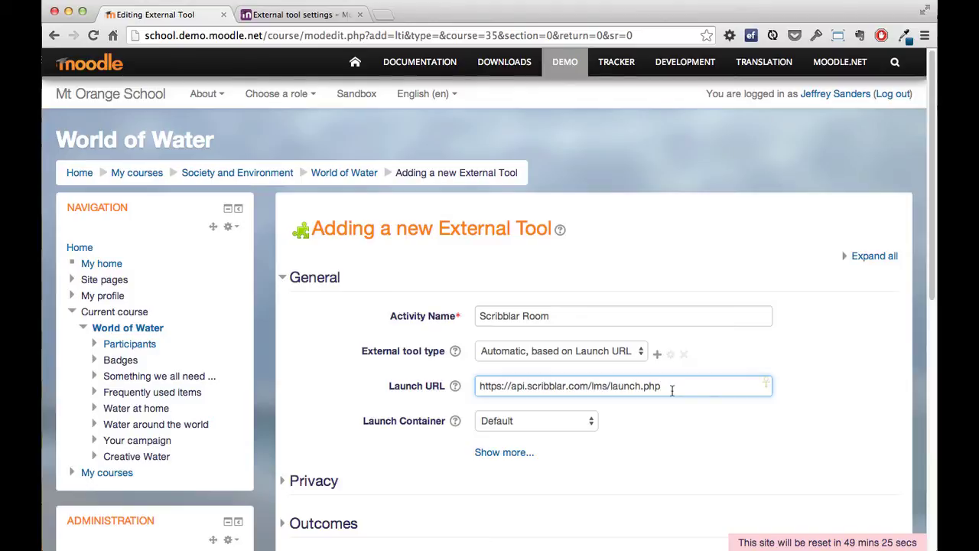
- Set the Launch Container to New window and reveal the remaining settings
{"action": "left_click", "coordinate": [528, 421]}
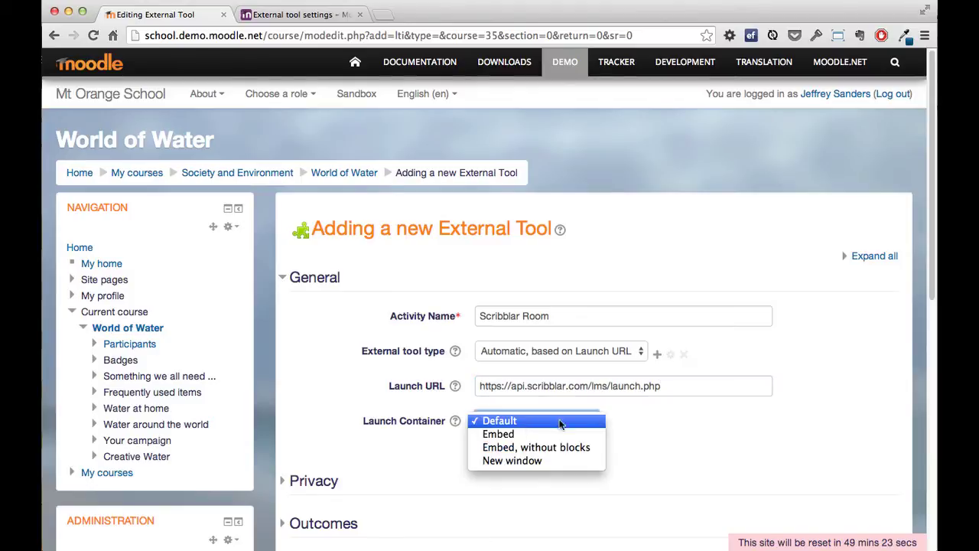
{"action": "left_click", "coordinate": [535, 461]}
{"action": "scroll", "coordinate": [676, 430], "scroll_direction": "down", "scroll_amount": 1}
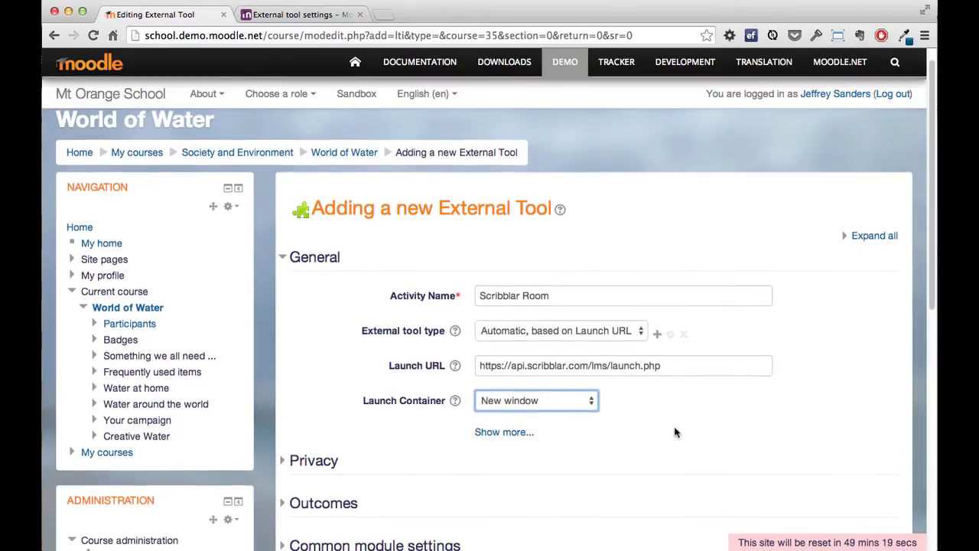
{"action": "left_click", "coordinate": [507, 433]}
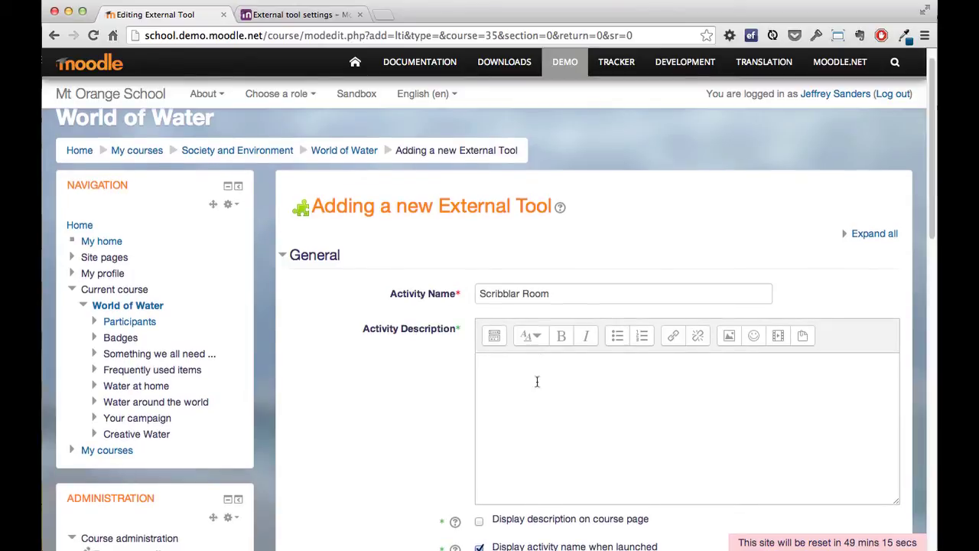
- Enter the tool's consumer key and paste the stored shared secret
{"action": "scroll", "coordinate": [537, 398], "scroll_direction": "down", "scroll_amount": 2}
{"action": "scroll", "coordinate": [540, 414], "scroll_direction": "down", "scroll_amount": 7}
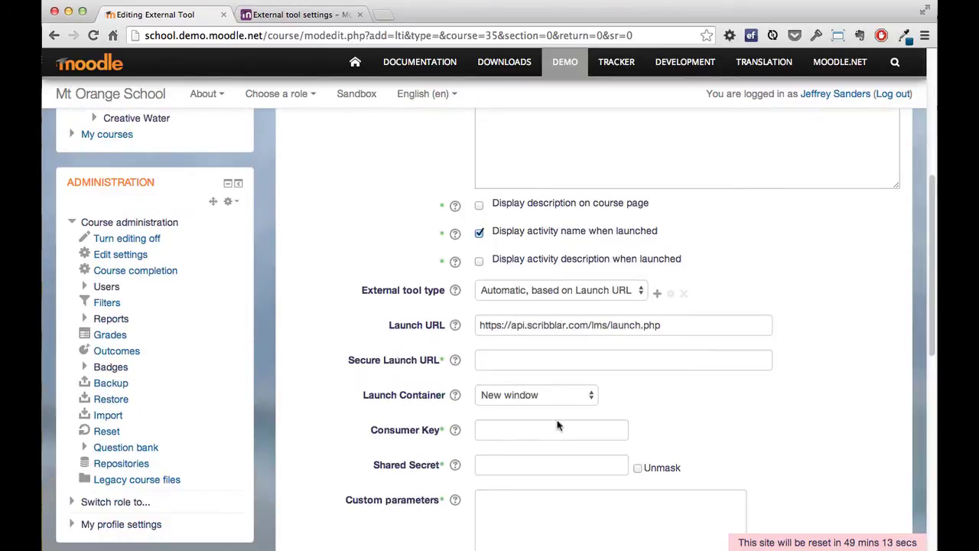
{"action": "scroll", "coordinate": [519, 379], "scroll_direction": "down", "scroll_amount": 2}
{"action": "left_click", "coordinate": [528, 311]}
{"action": "type", "text": "testing"}
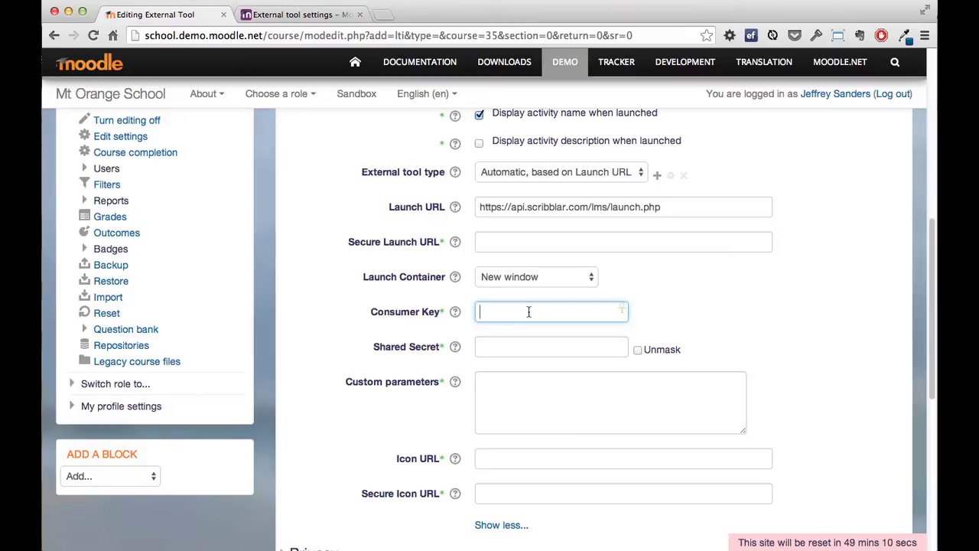
{"action": "key", "text": "Tab"}
{"action": "key", "text": "Tab"}
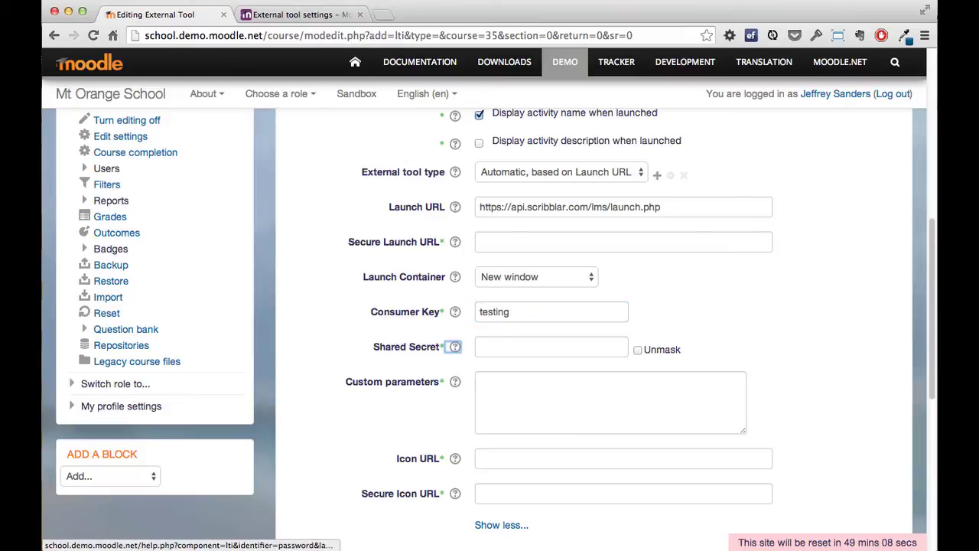
{"action": "key", "text": "alt+super+c"}
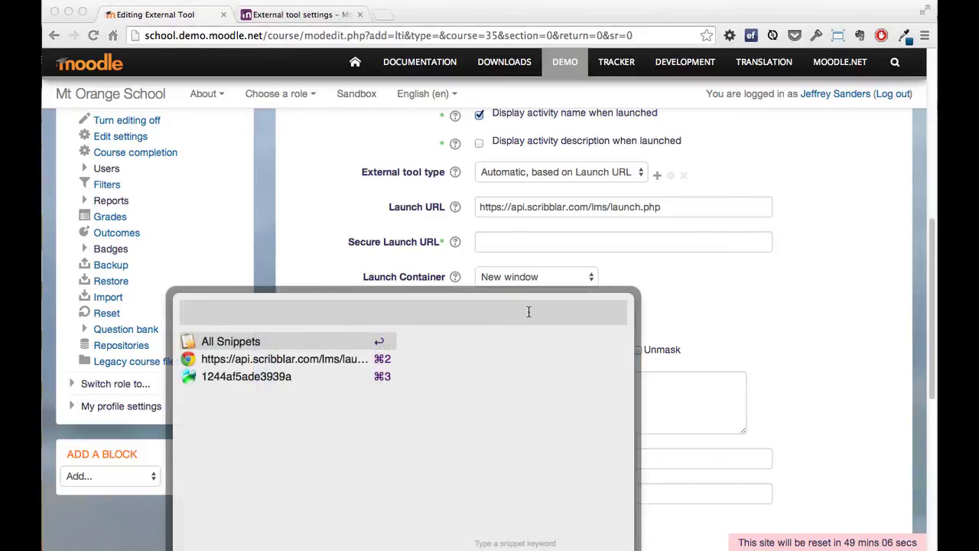
{"action": "key", "text": "super+3"}
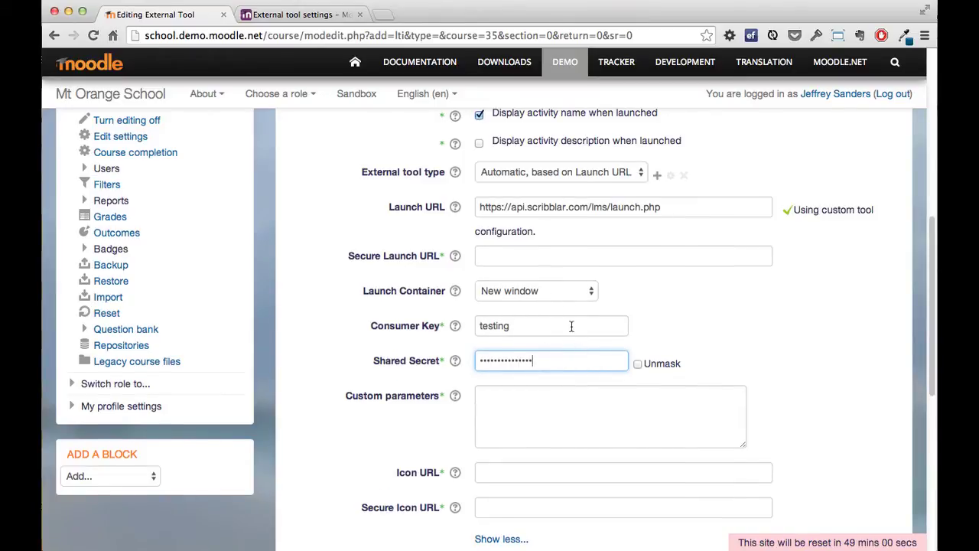
- Highlight the notice that the launch URL uses a custom tool configuration
{"action": "scroll", "coordinate": [596, 298], "scroll_direction": "down", "scroll_amount": 2}
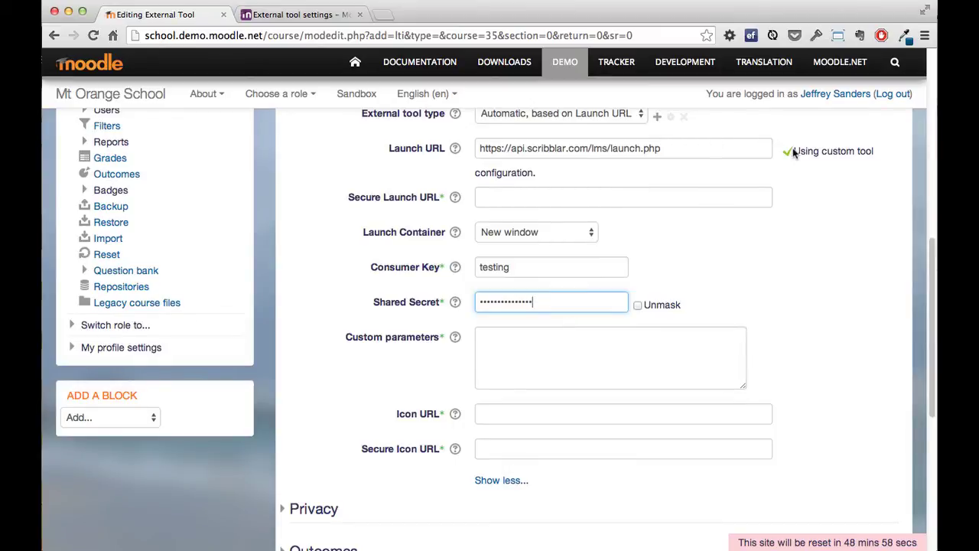
{"action": "left_click_drag", "start_coordinate": [794, 150], "coordinate": [811, 161]}
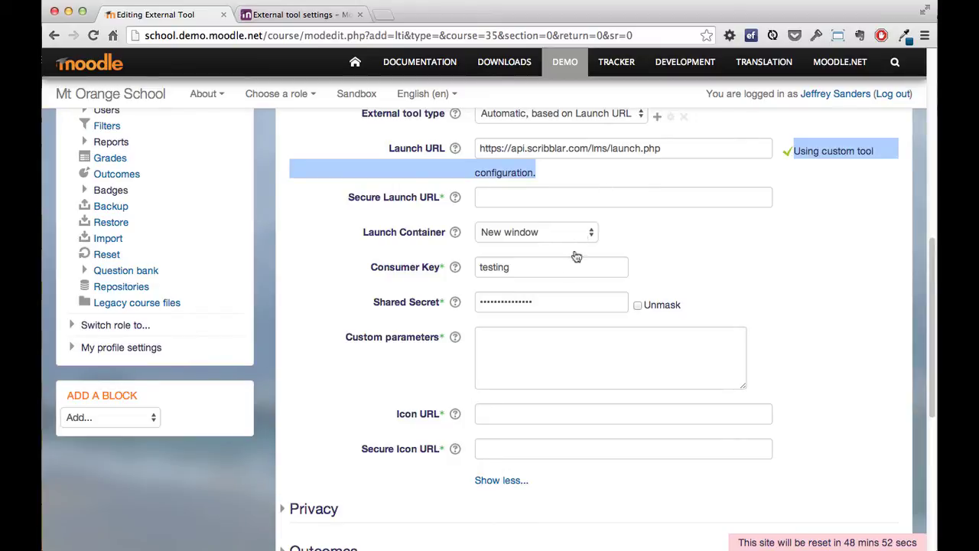
{"action": "scroll", "coordinate": [566, 264], "scroll_direction": "down", "scroll_amount": 1}
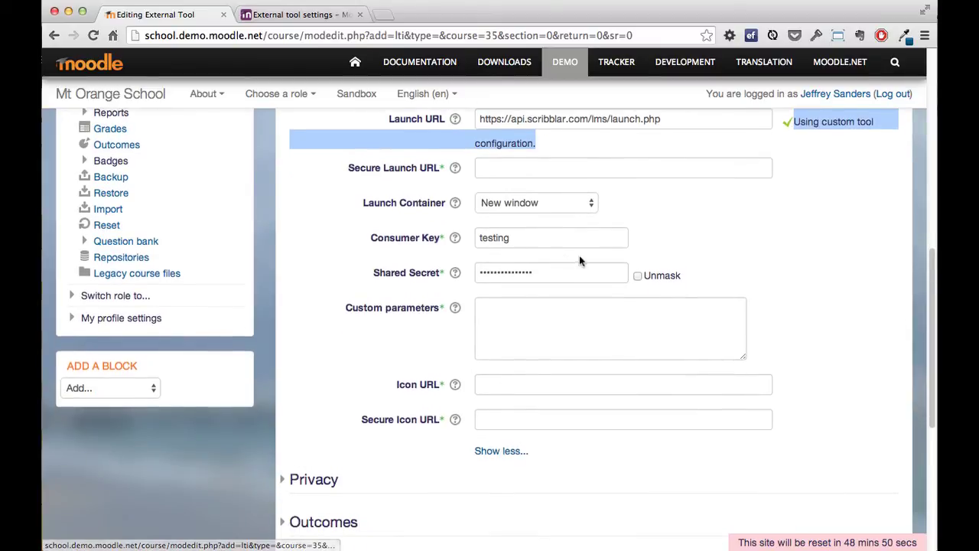
{"action": "scroll", "coordinate": [579, 259], "scroll_direction": "down", "scroll_amount": 10}
- Save Scribblar Room to the course, decline the password prompt, and turn editing off
{"action": "left_click", "coordinate": [564, 399]}
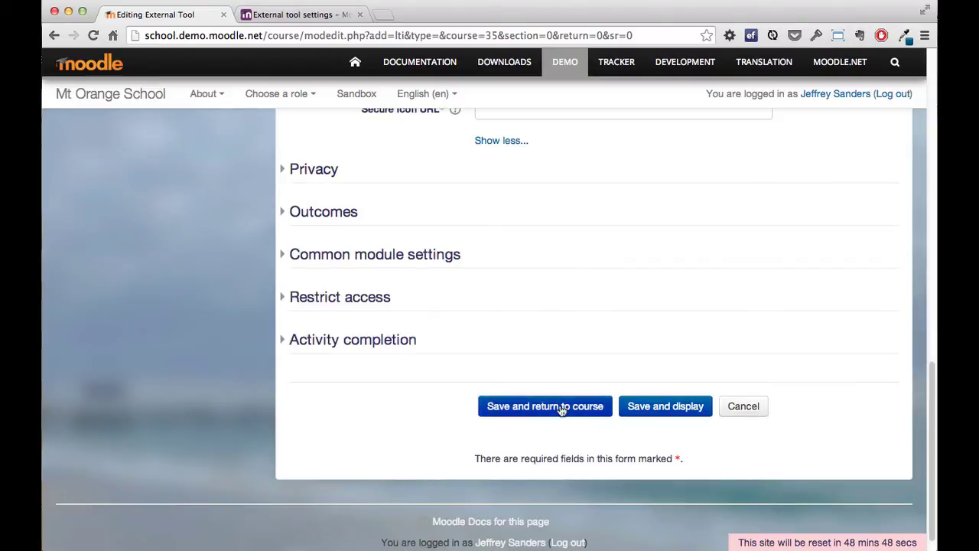
{"action": "left_click", "coordinate": [447, 203]}
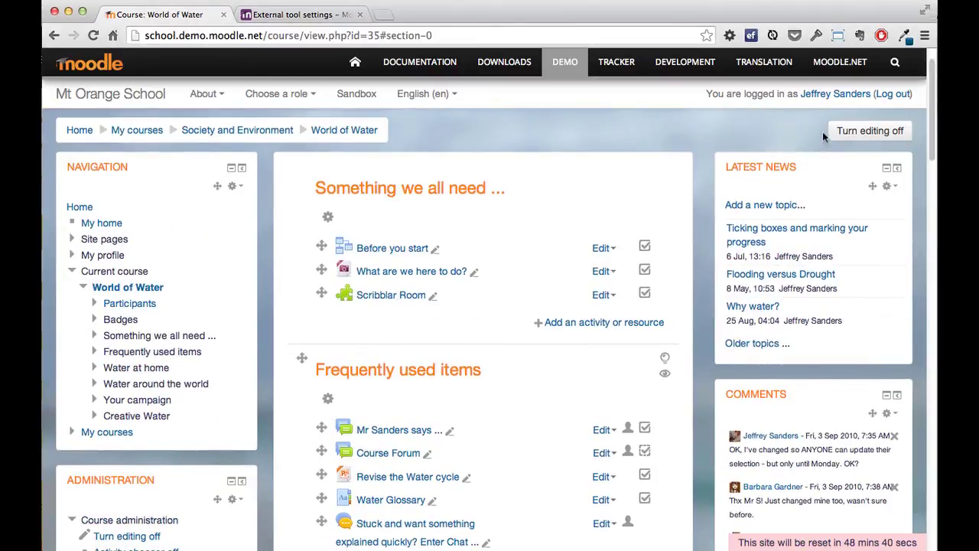
{"action": "left_click", "coordinate": [861, 131]}
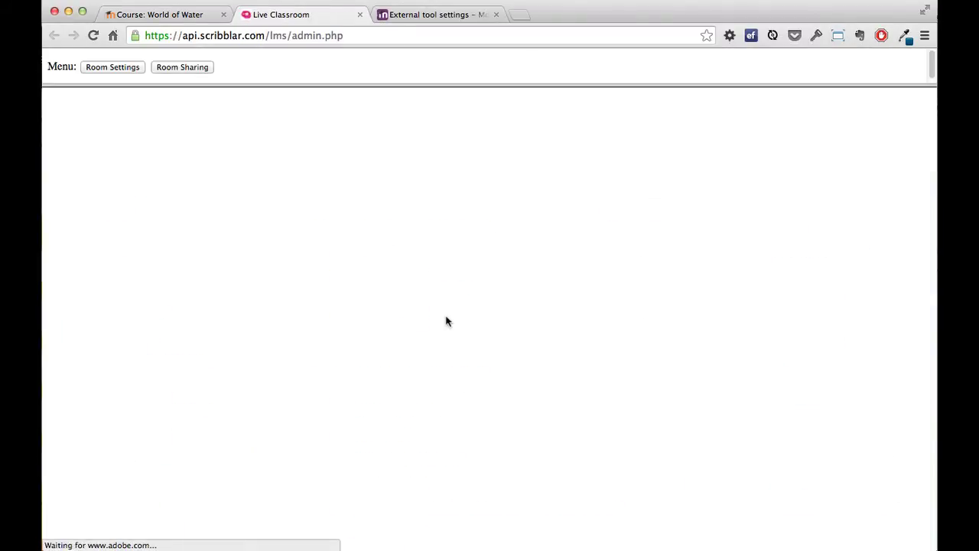
- Launch Scribblar Room and draw a light-blue freehand squiggle right of the navy lines
{"action": "left_click", "coordinate": [99, 69]}
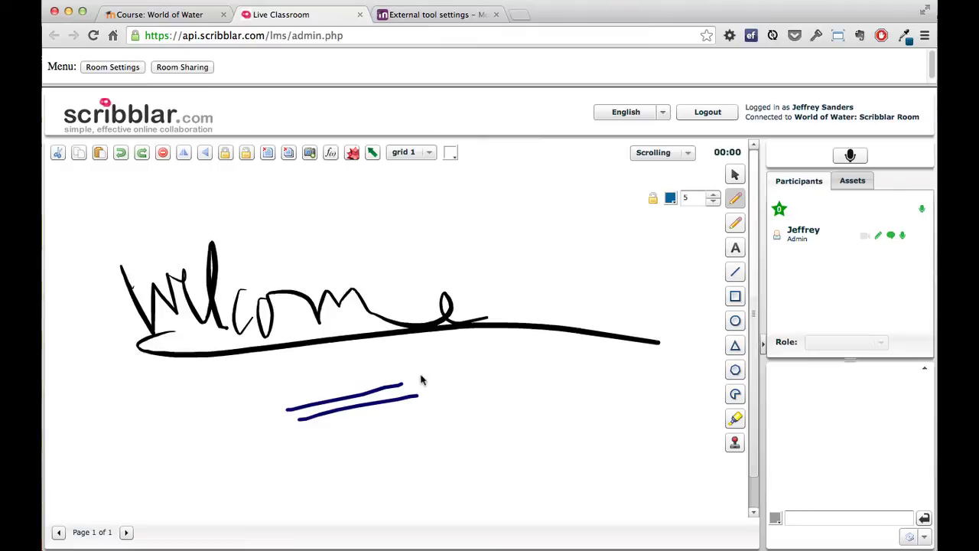
{"action": "left_click_drag", "start_coordinate": [421, 370], "coordinate": [469, 383]}
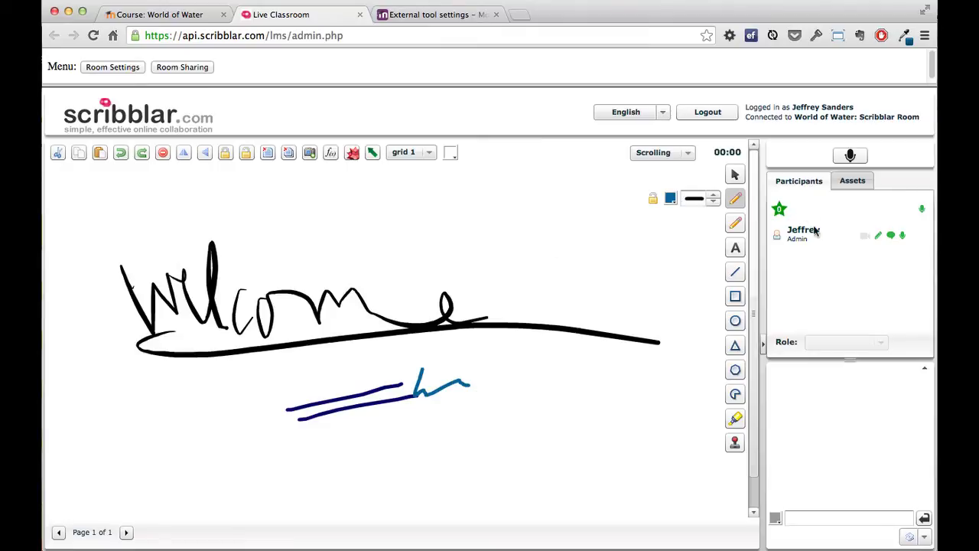